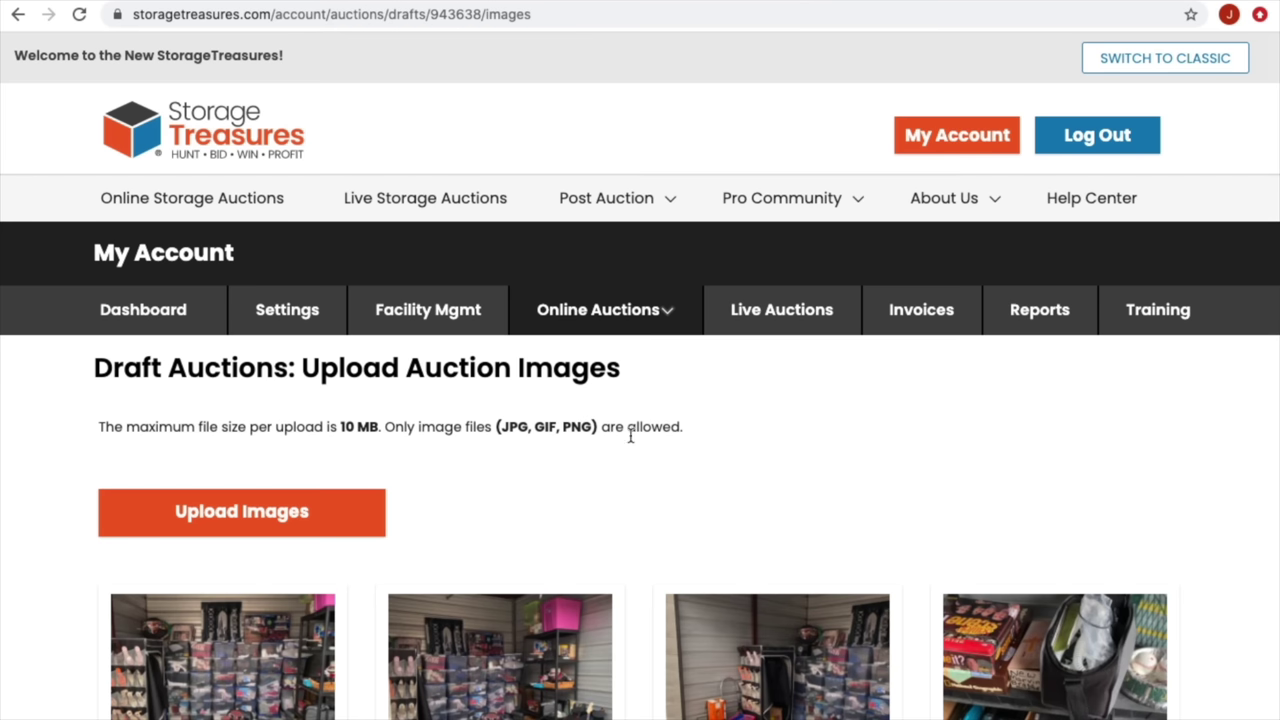
# Review all uploaded auction images and the notes on image order and choosing a main image
pyautogui.scroll(-5, 543, 497)
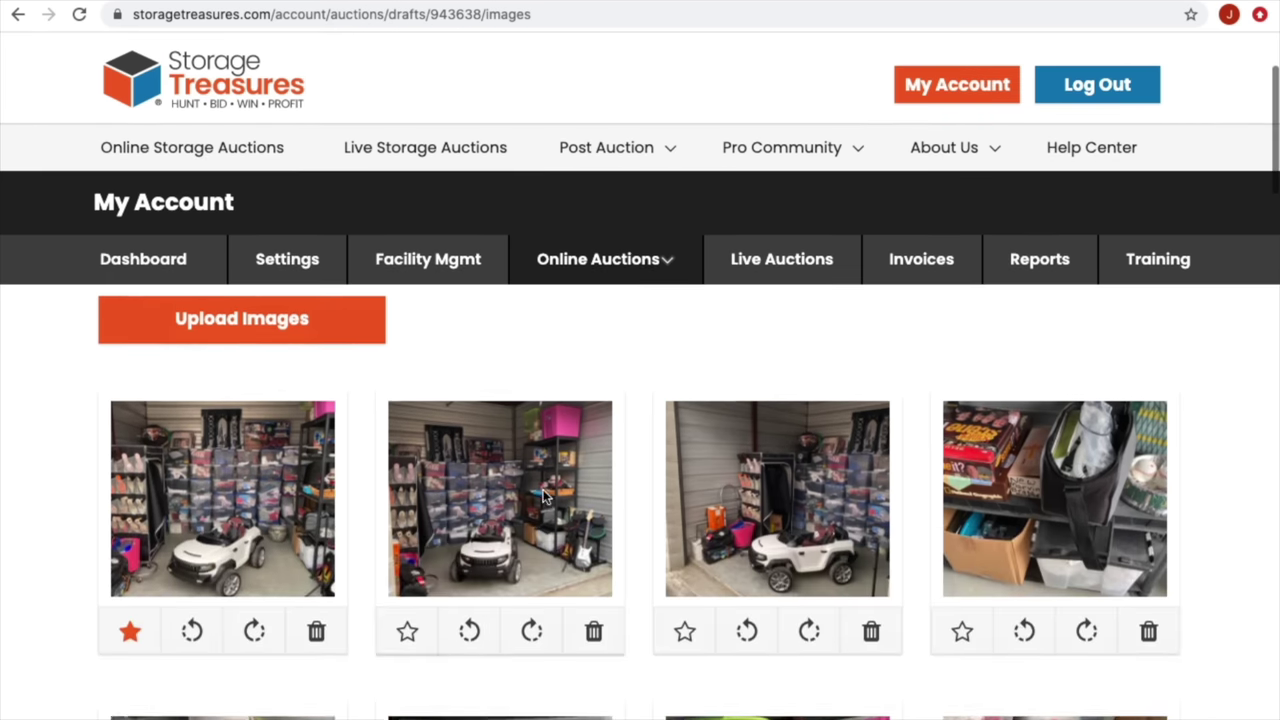
pyautogui.scroll(-5, 543, 497)
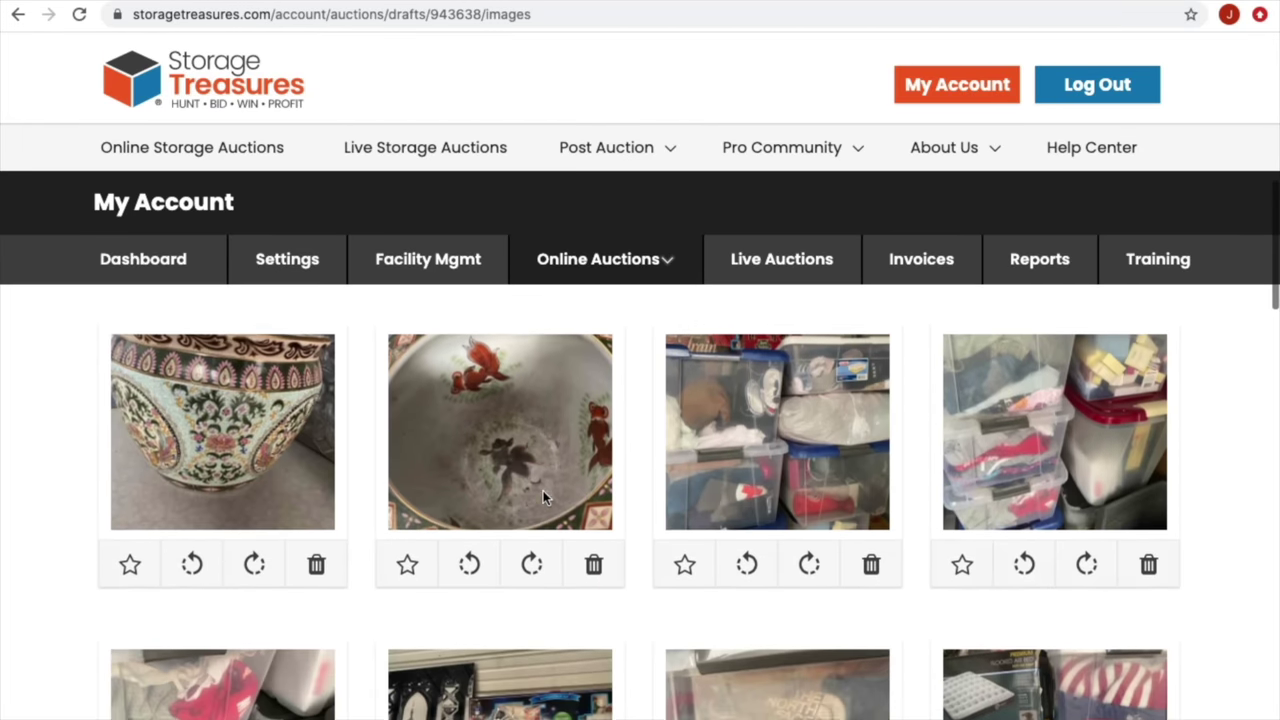
pyautogui.scroll(-4, 543, 497)
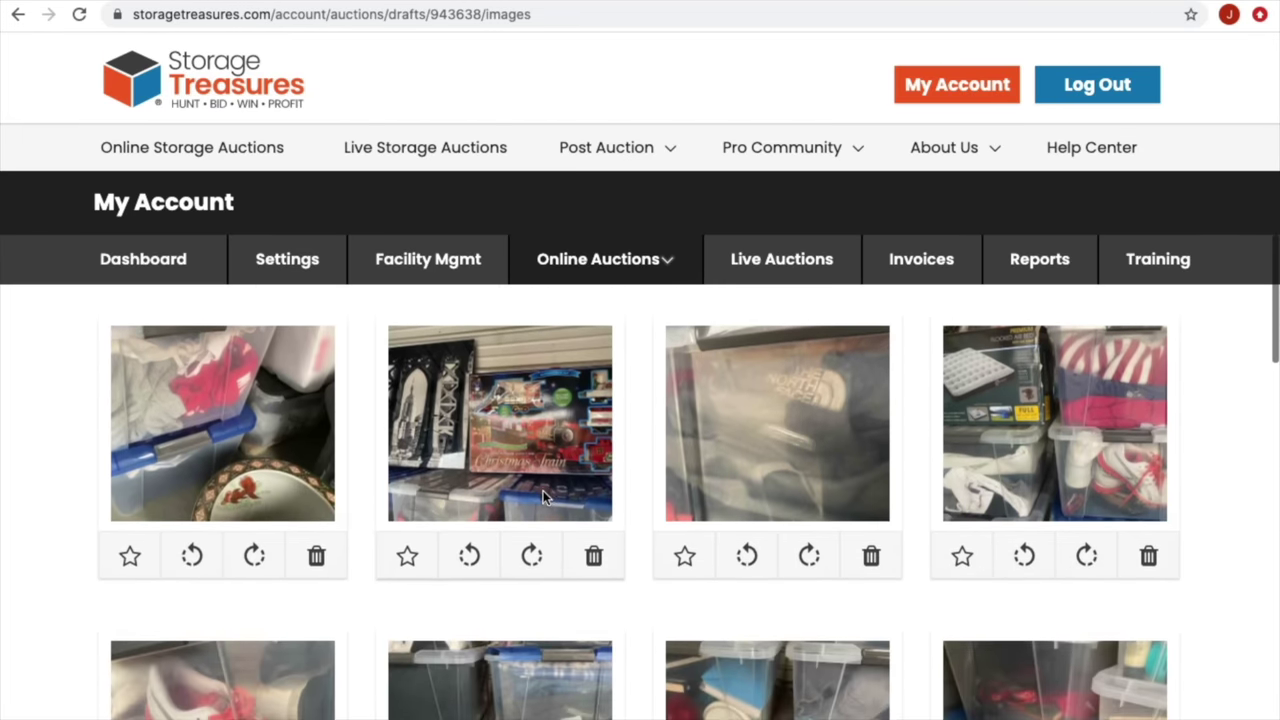
pyautogui.scroll(-5, 543, 497)
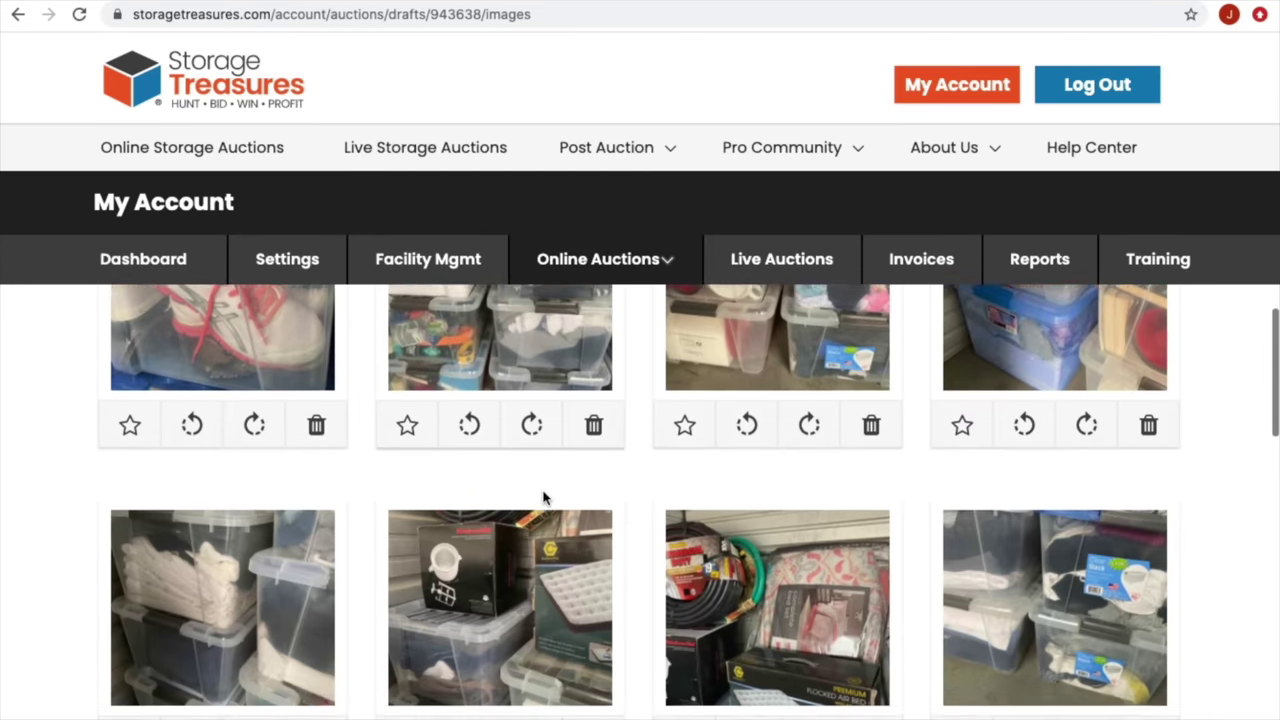
pyautogui.scroll(-5, 543, 497)
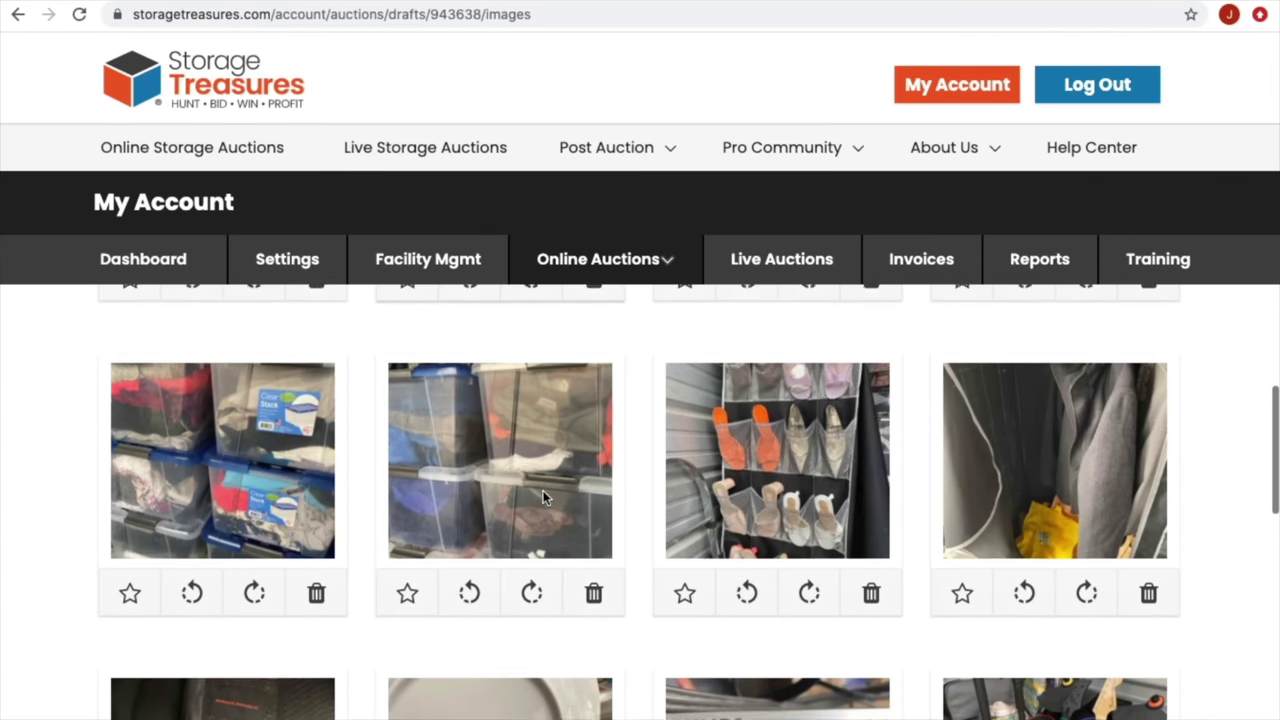
pyautogui.scroll(-4, 543, 497)
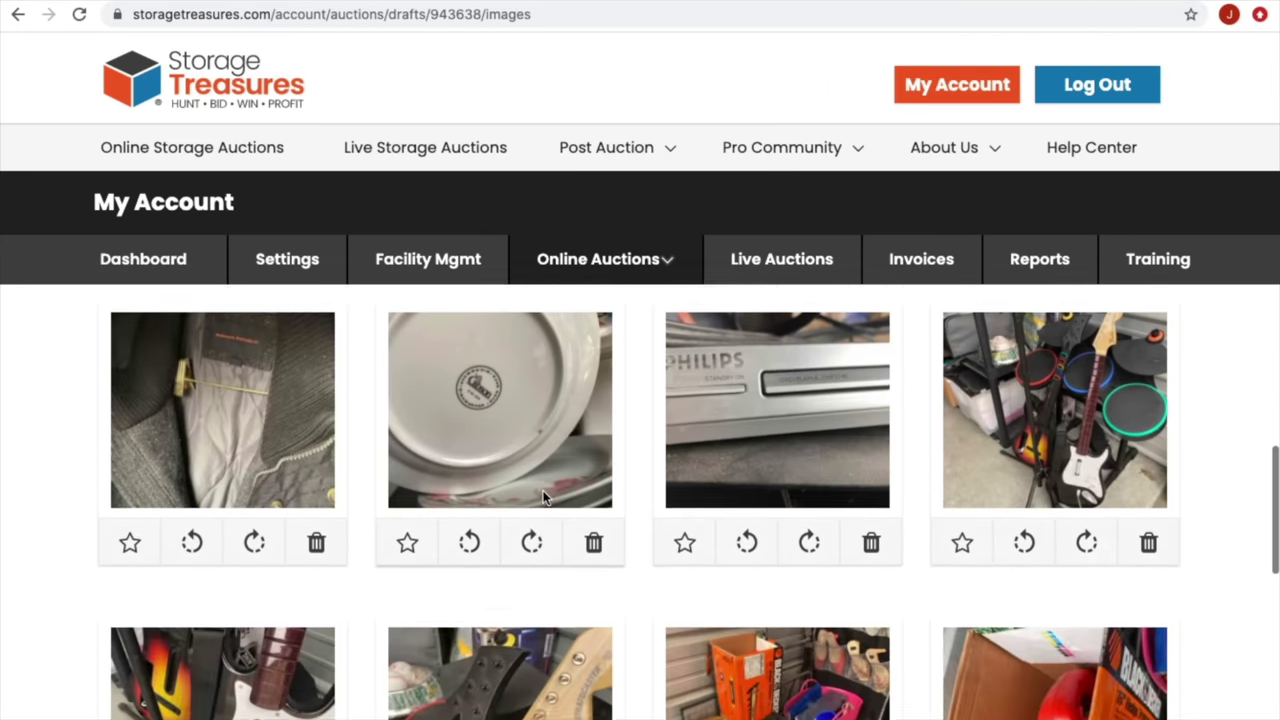
pyautogui.scroll(-5, 543, 497)
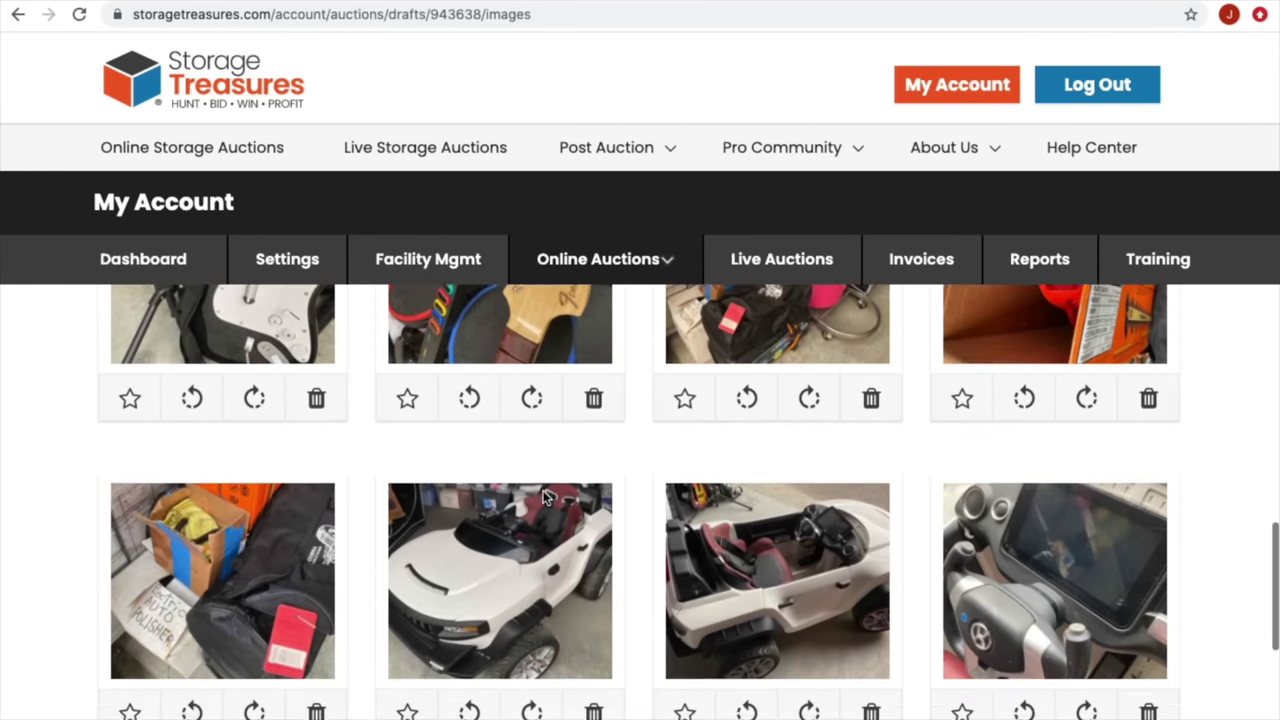
pyautogui.scroll(-1, 543, 497)
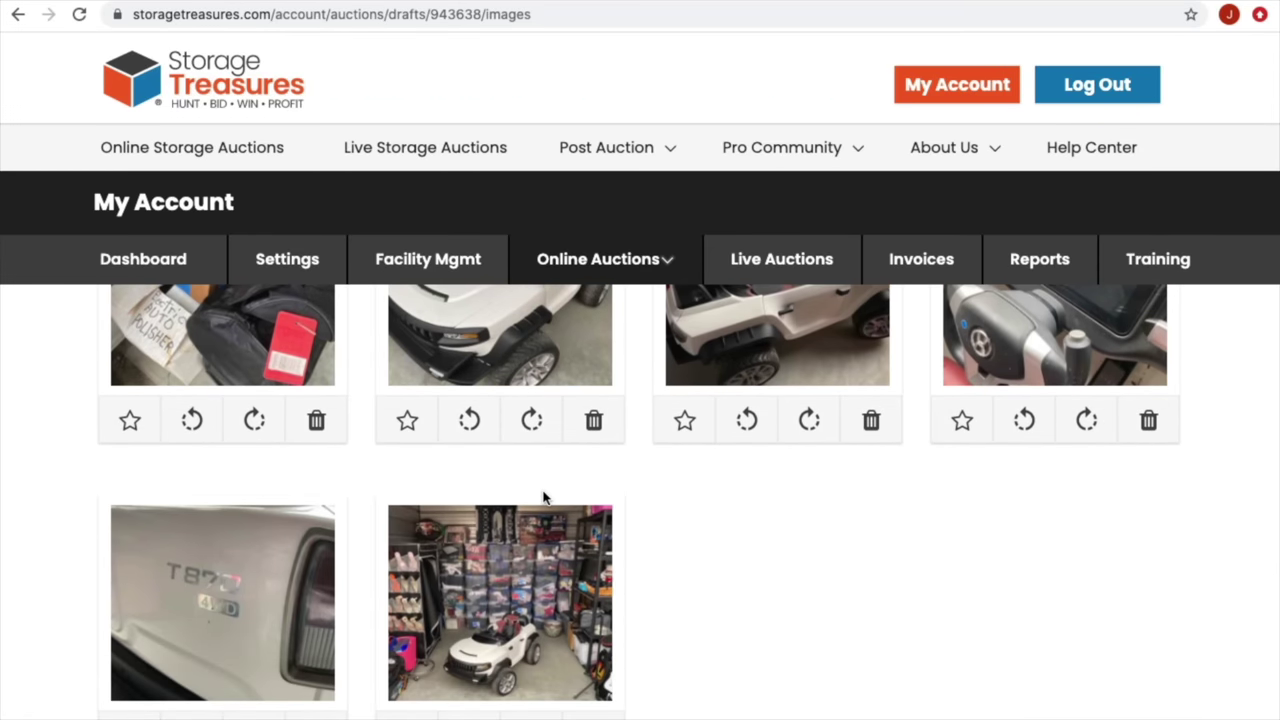
pyautogui.scroll(-3, 653, 699)
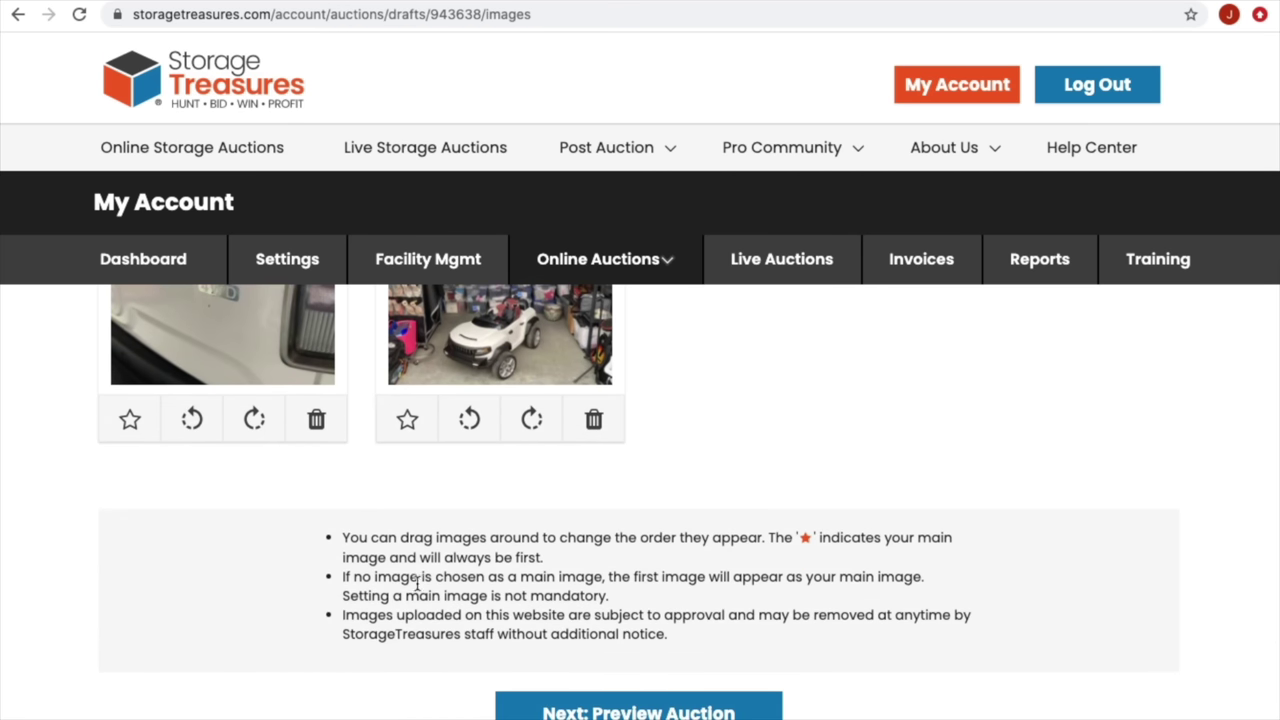
pyautogui.scroll(5, 498, 512)
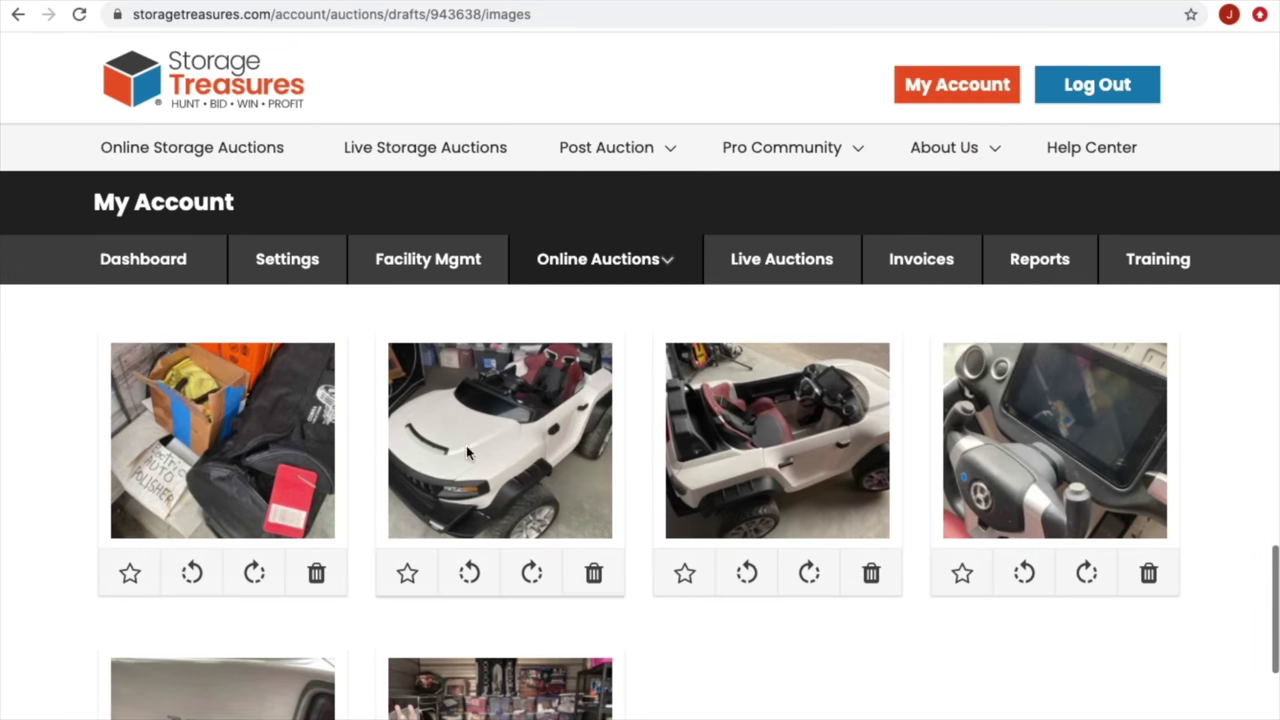
pyautogui.moveTo(546, 440); pyautogui.dragTo(474, 451)
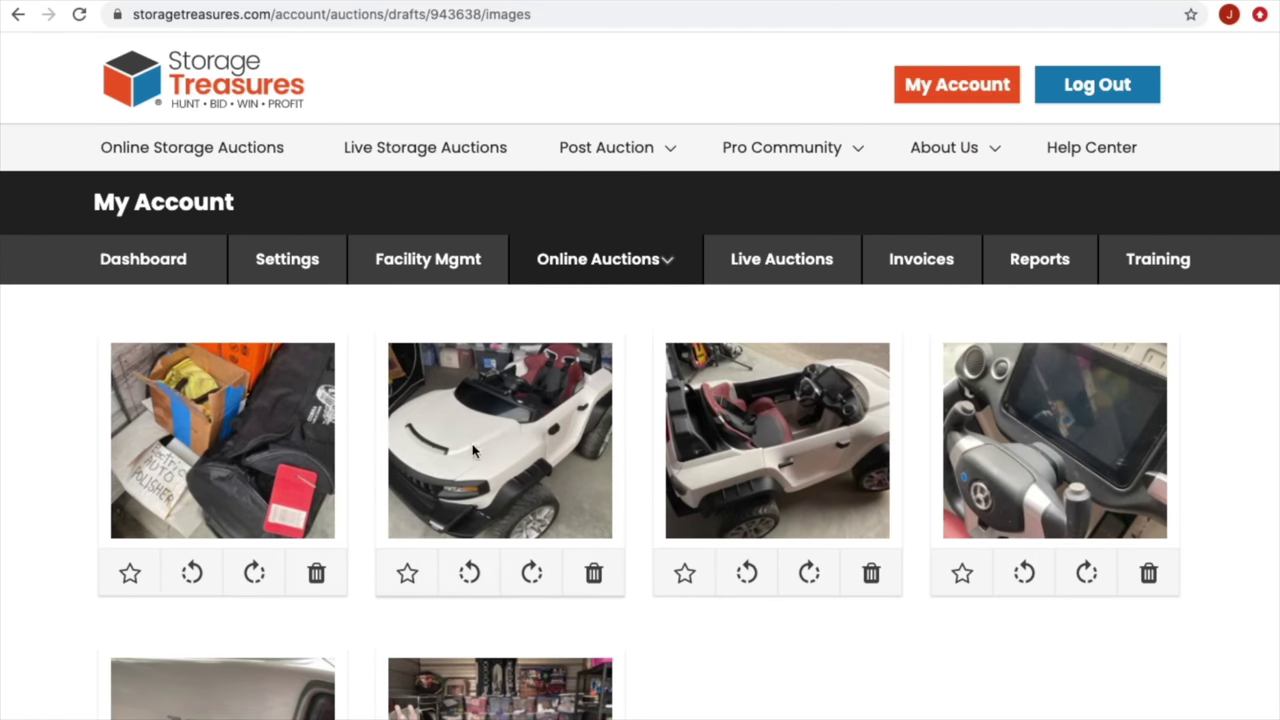
pyautogui.click(407, 572)
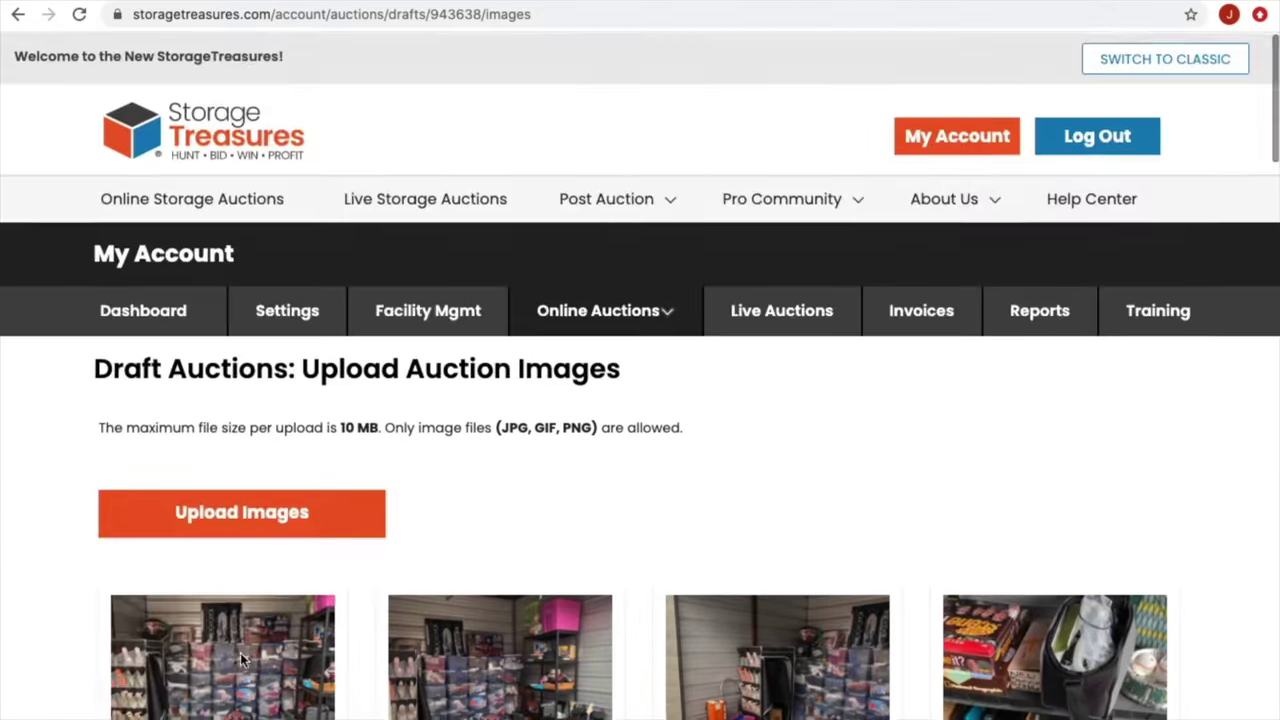
# Rotate the second unit image clockwise and back counter-clockwise
pyautogui.scroll(-3, 240, 658)
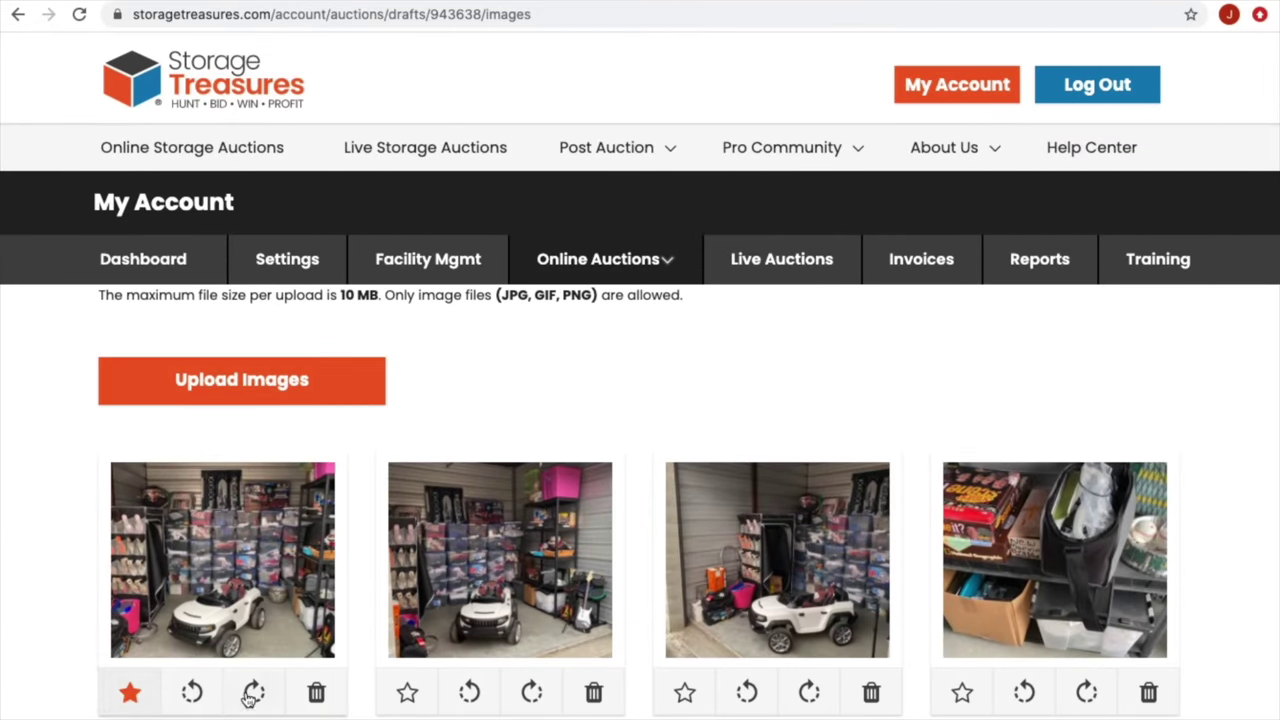
pyautogui.click(530, 693)
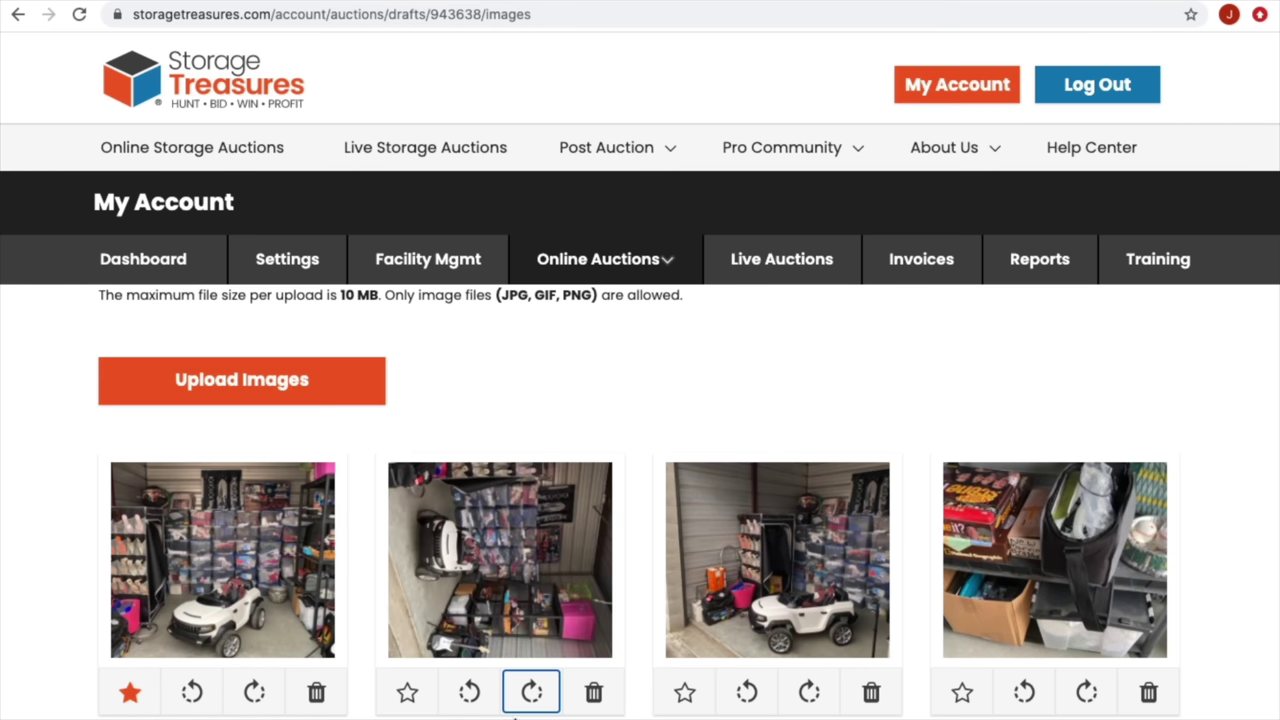
pyautogui.click(472, 693)
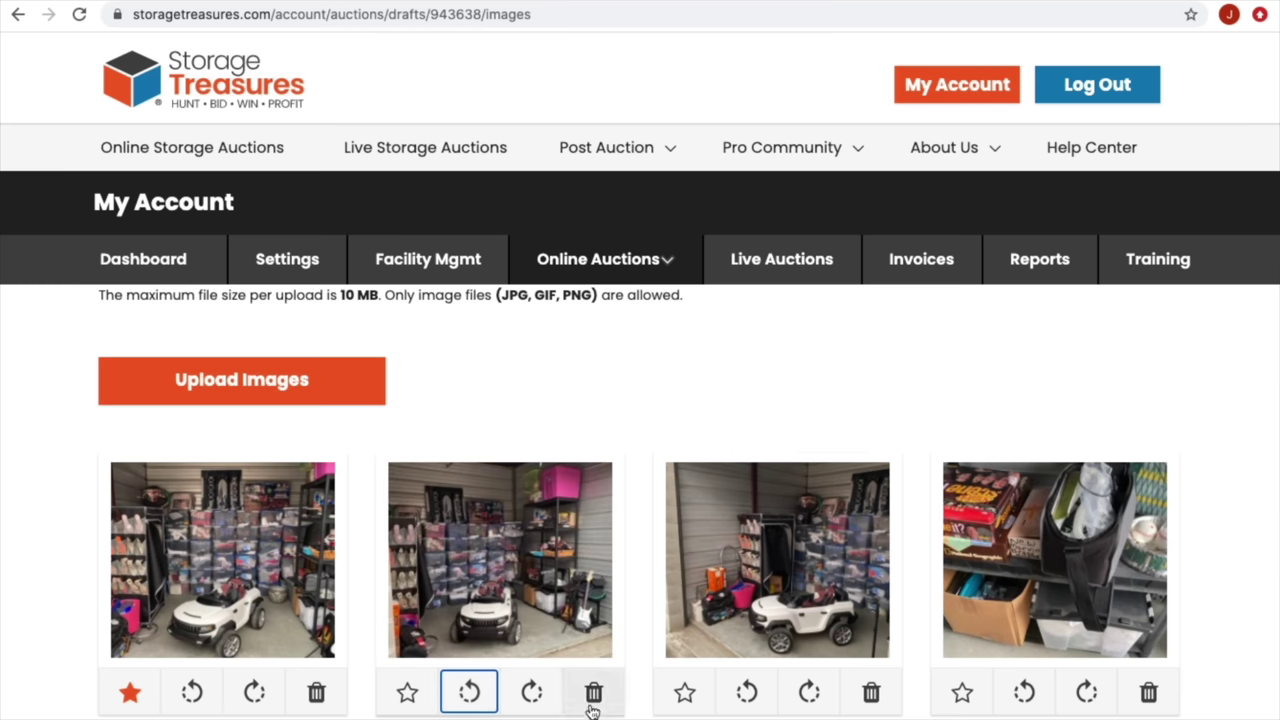
# Check through the uploaded images and proceed to the auction preview
pyautogui.scroll(-5, 592, 710)
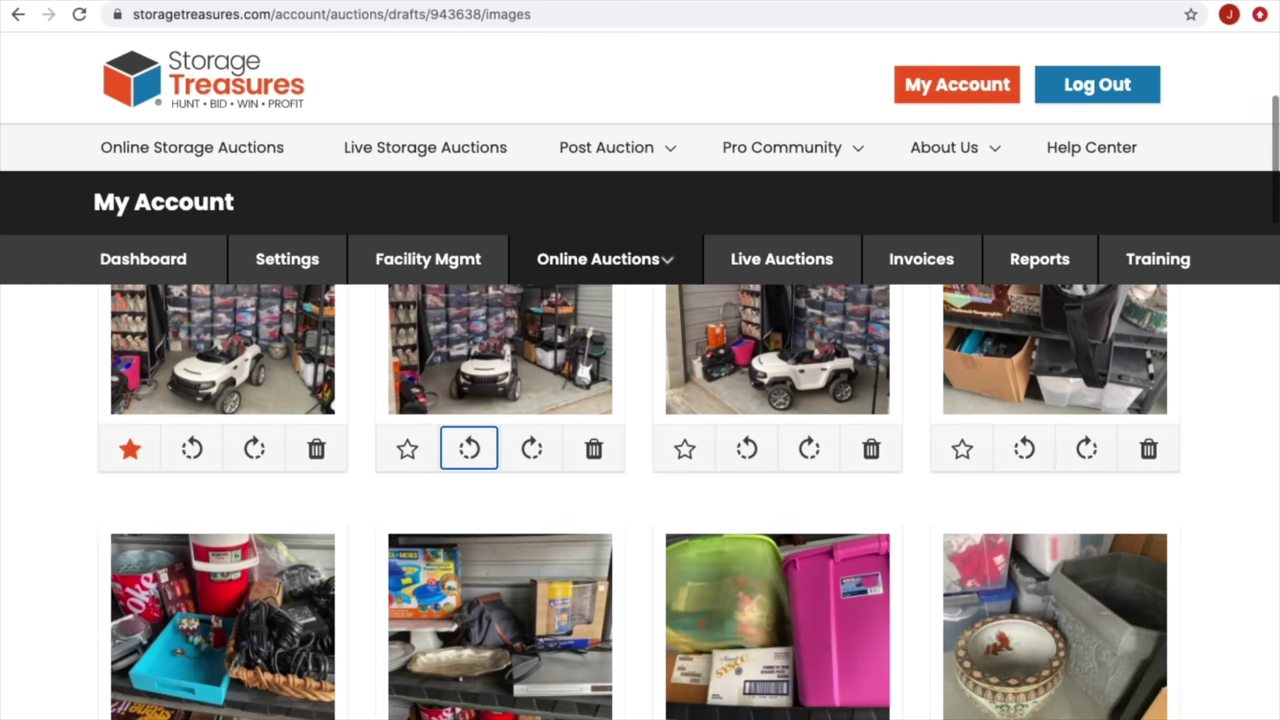
pyautogui.scroll(-15, 640, 500)
pyautogui.scroll(10, 640, 500)
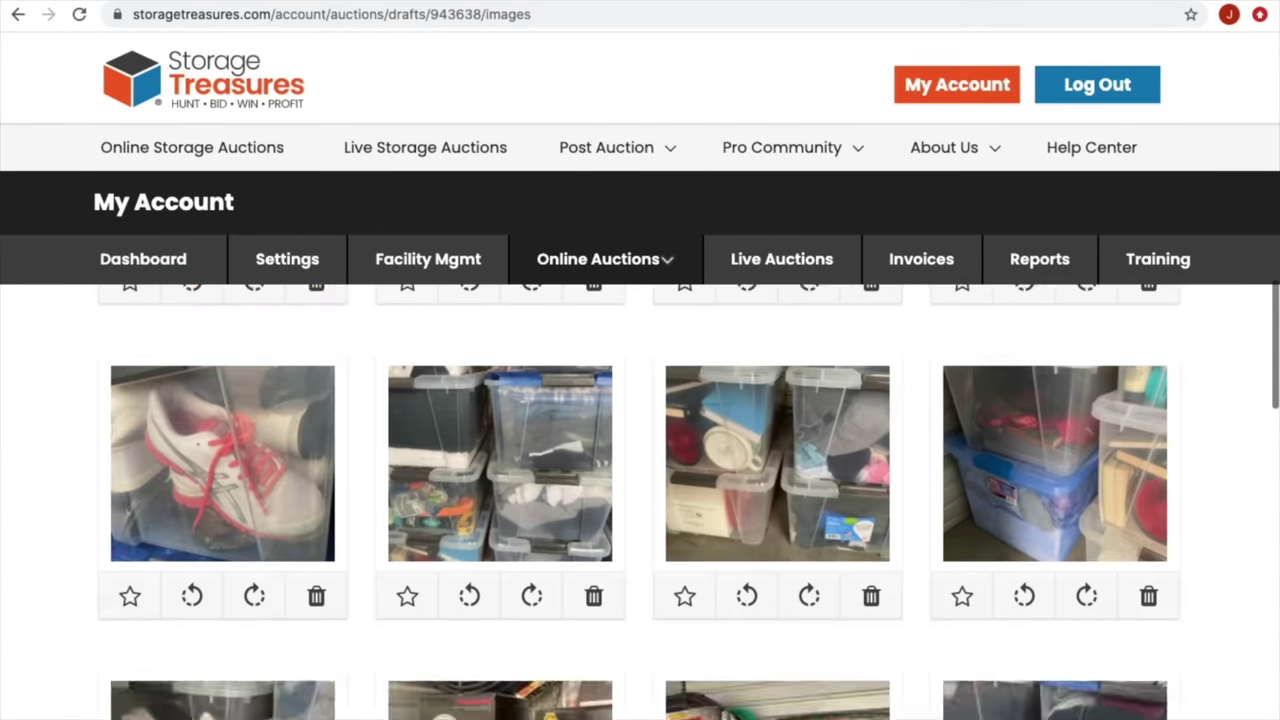
pyautogui.scroll(10, 640, 500)
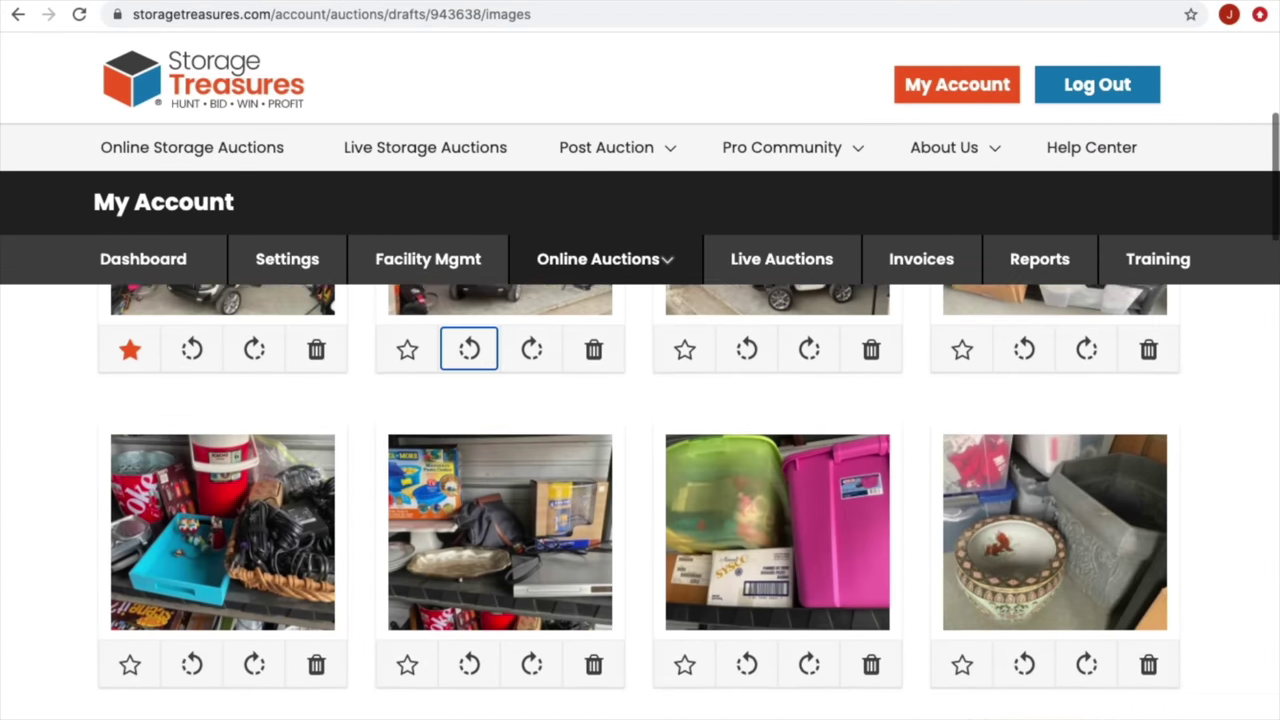
pyautogui.scroll(1, 735, 645)
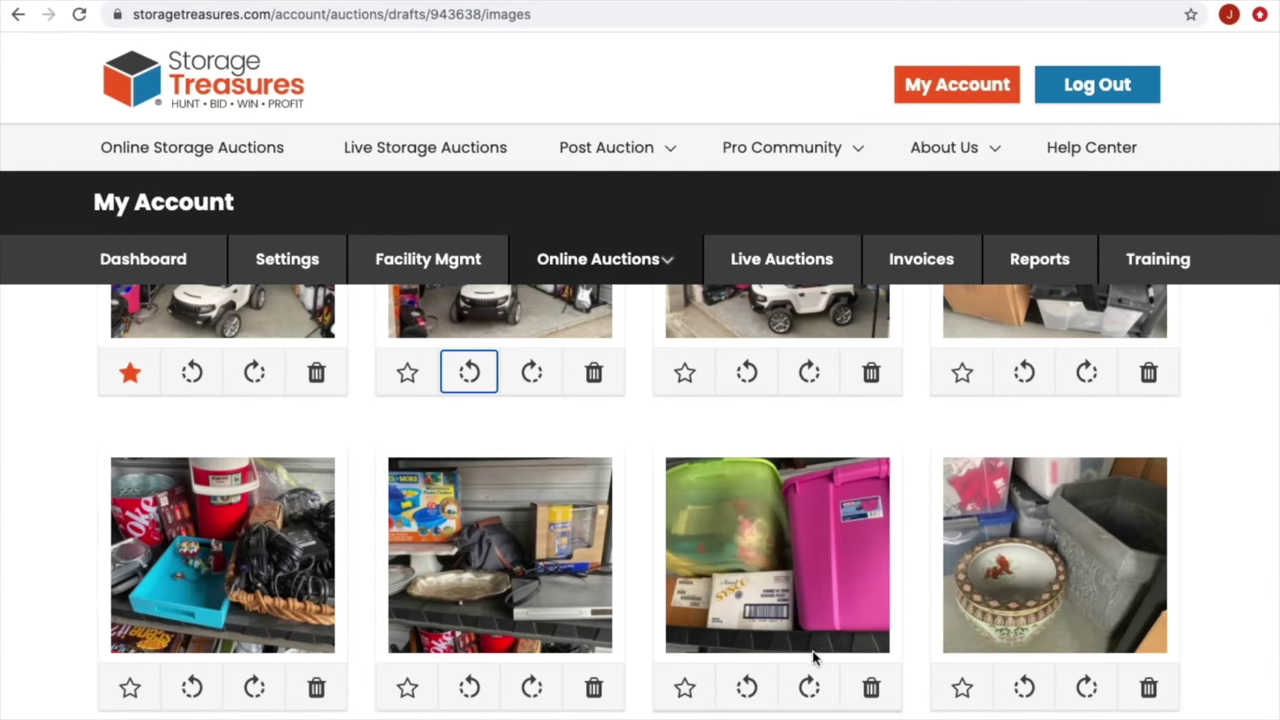
pyautogui.scroll(-2, 813, 657)
pyautogui.moveTo(758, 474); pyautogui.dragTo(620, 597)
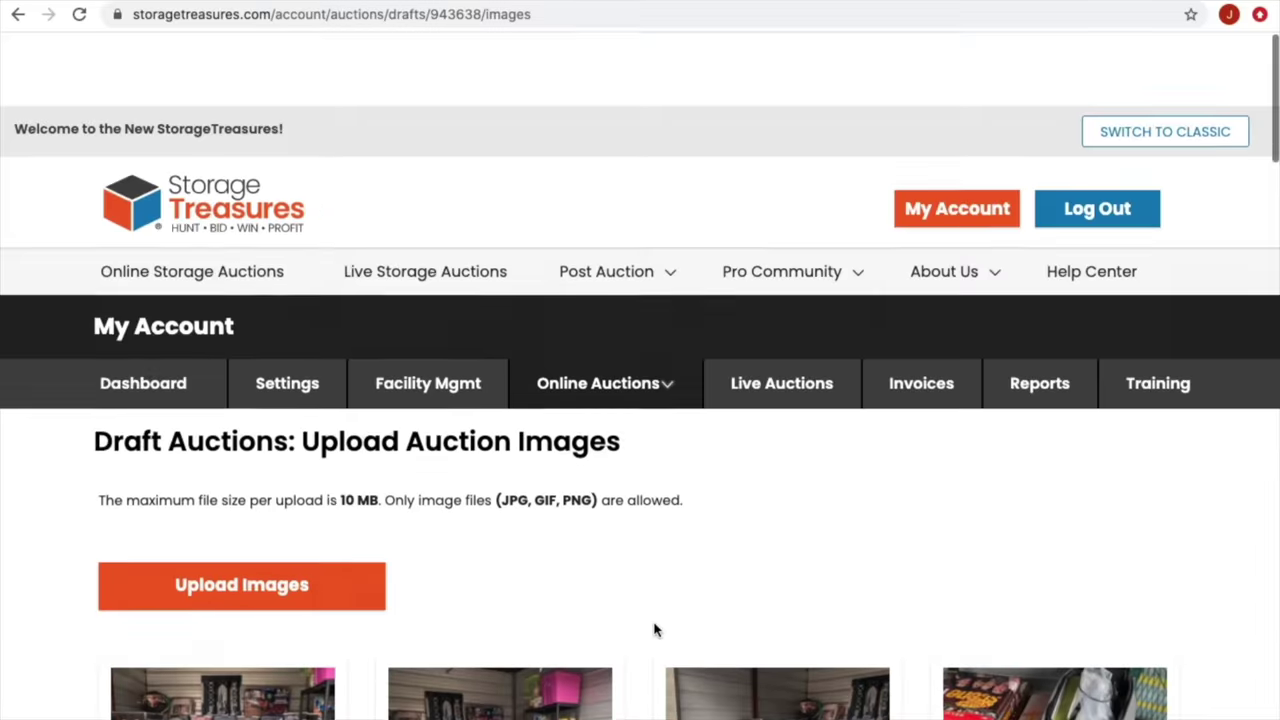
pyautogui.scroll(-15, 655, 630)
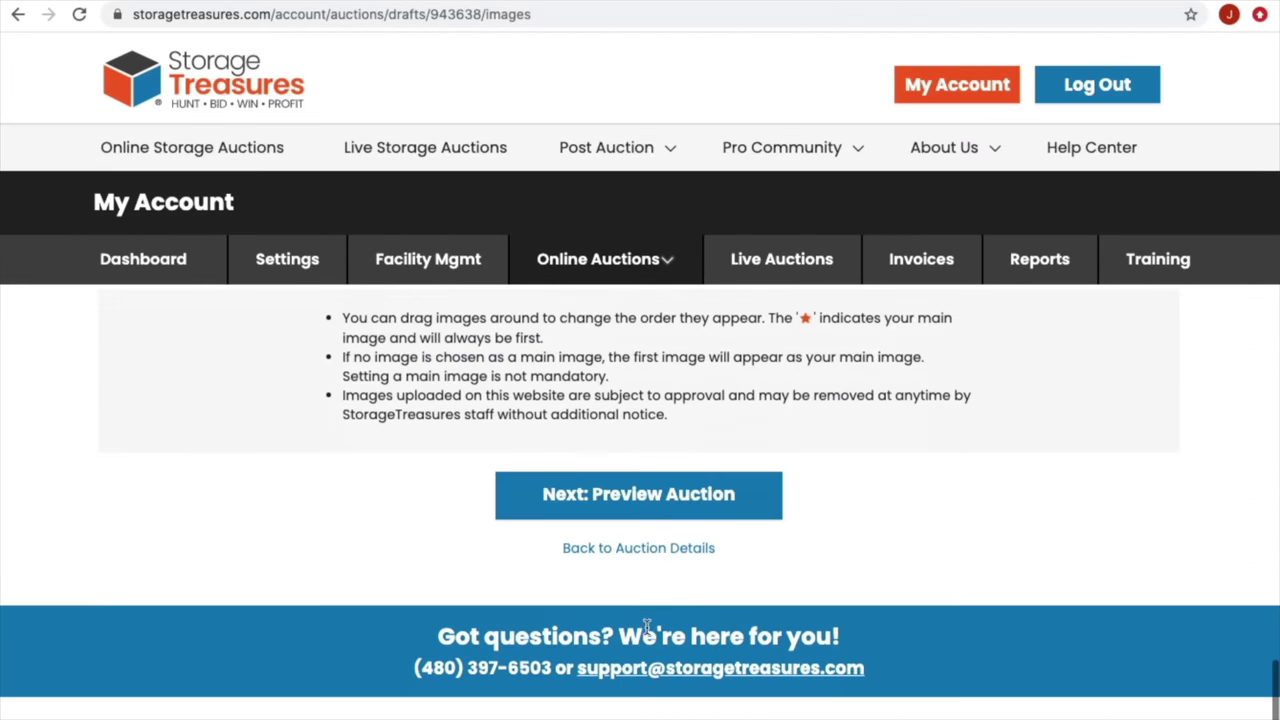
pyautogui.click(624, 493)
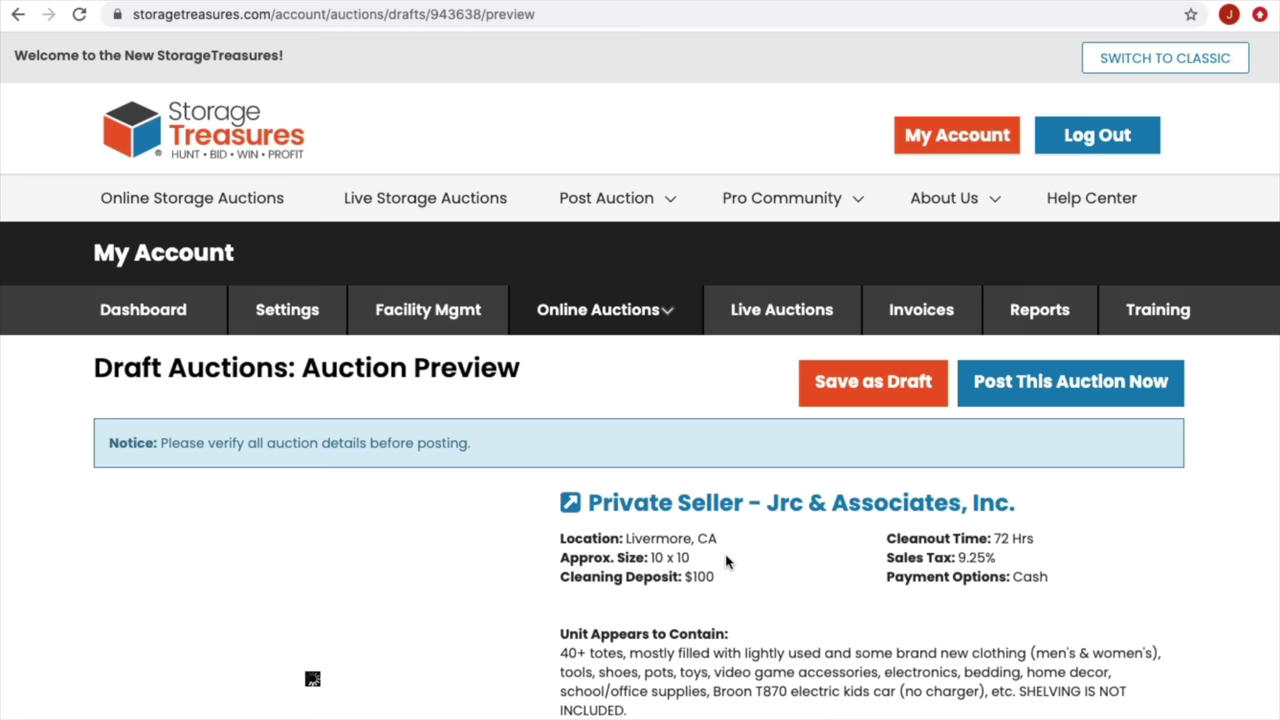
# Verify the previewed auction's unit details, contents description, minimum bid, closing time and categories
pyautogui.scroll(-3, 727, 563)
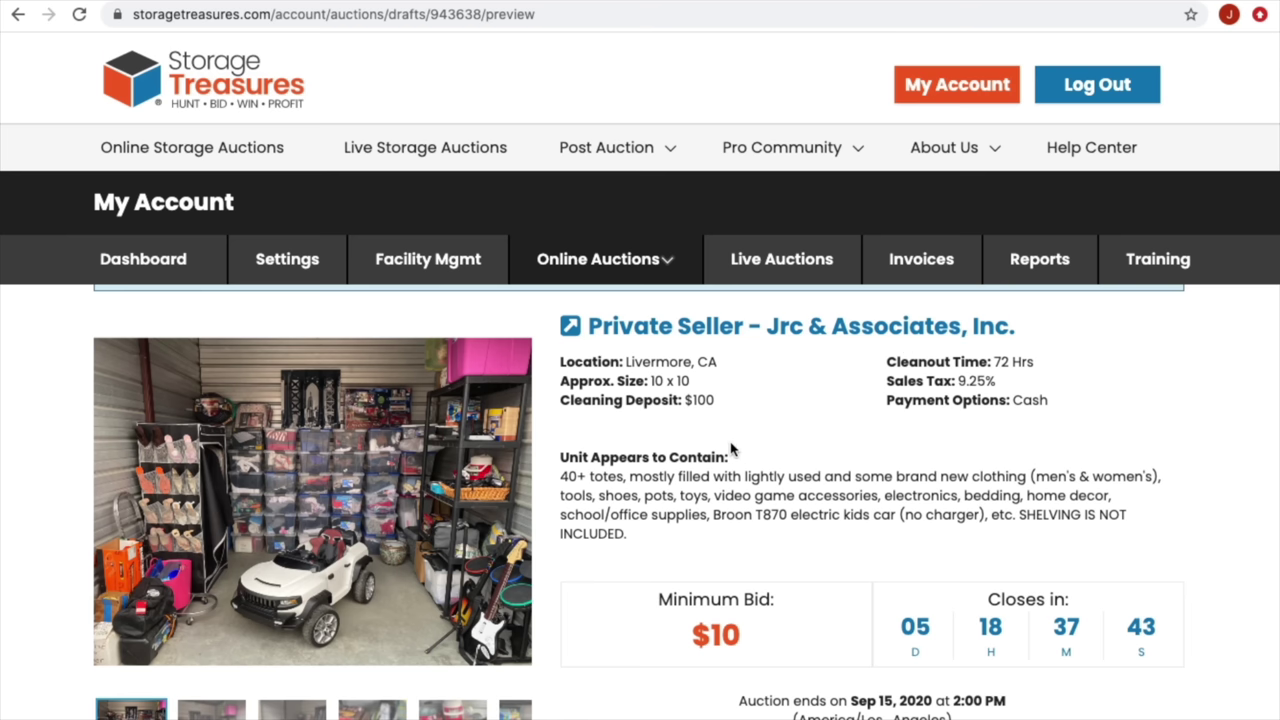
pyautogui.scroll(3, 730, 450)
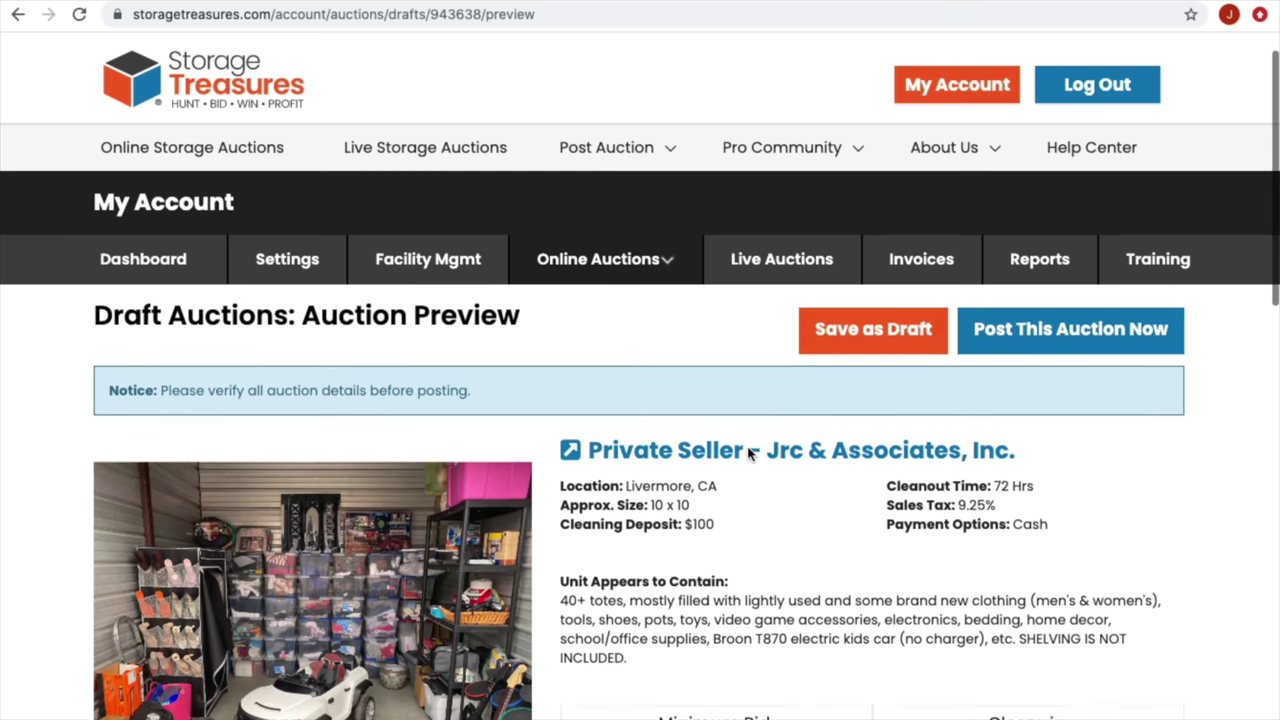
pyautogui.scroll(-2, 748, 452)
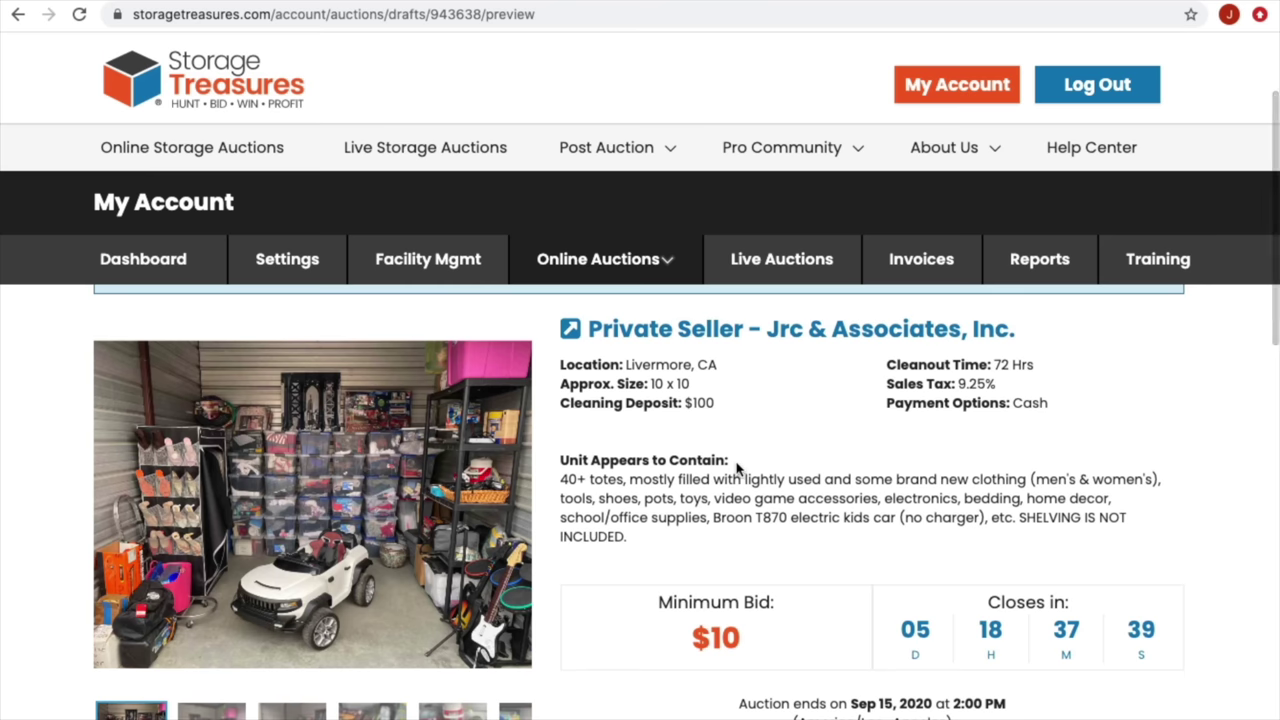
pyautogui.scroll(1, 737, 467)
pyautogui.scroll(-1, 600, 478)
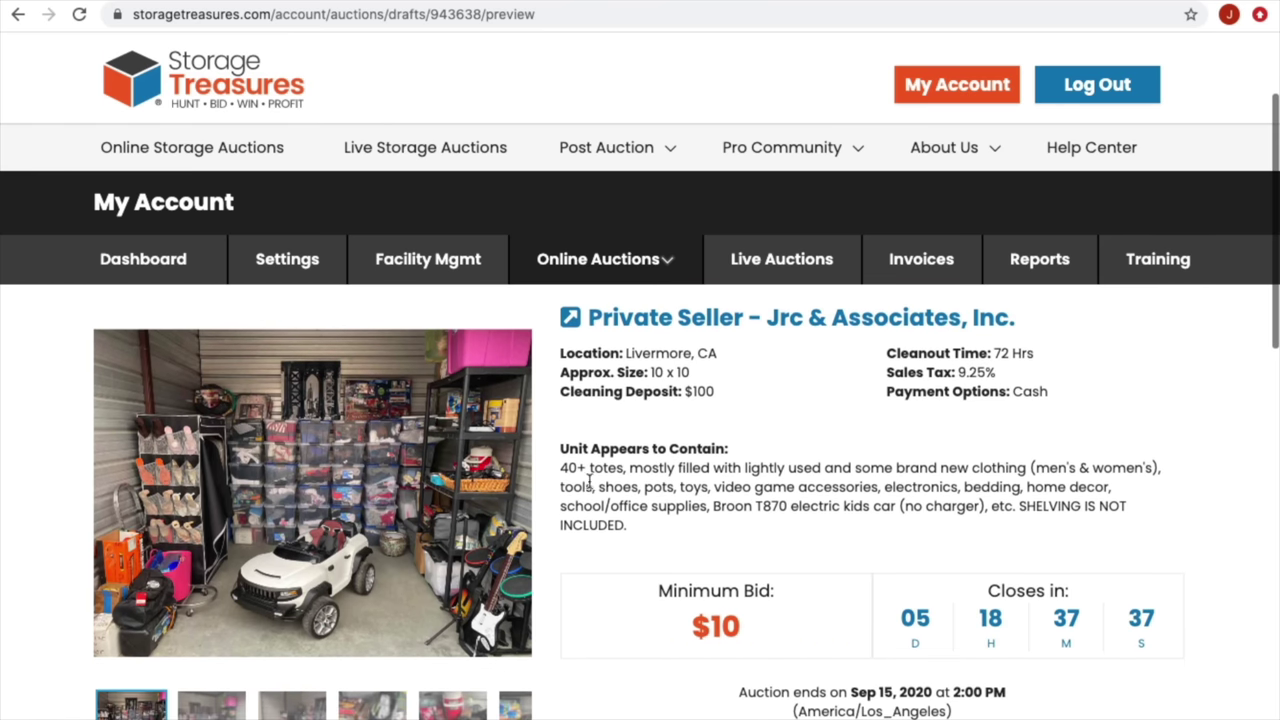
pyautogui.scroll(-8, 668, 553)
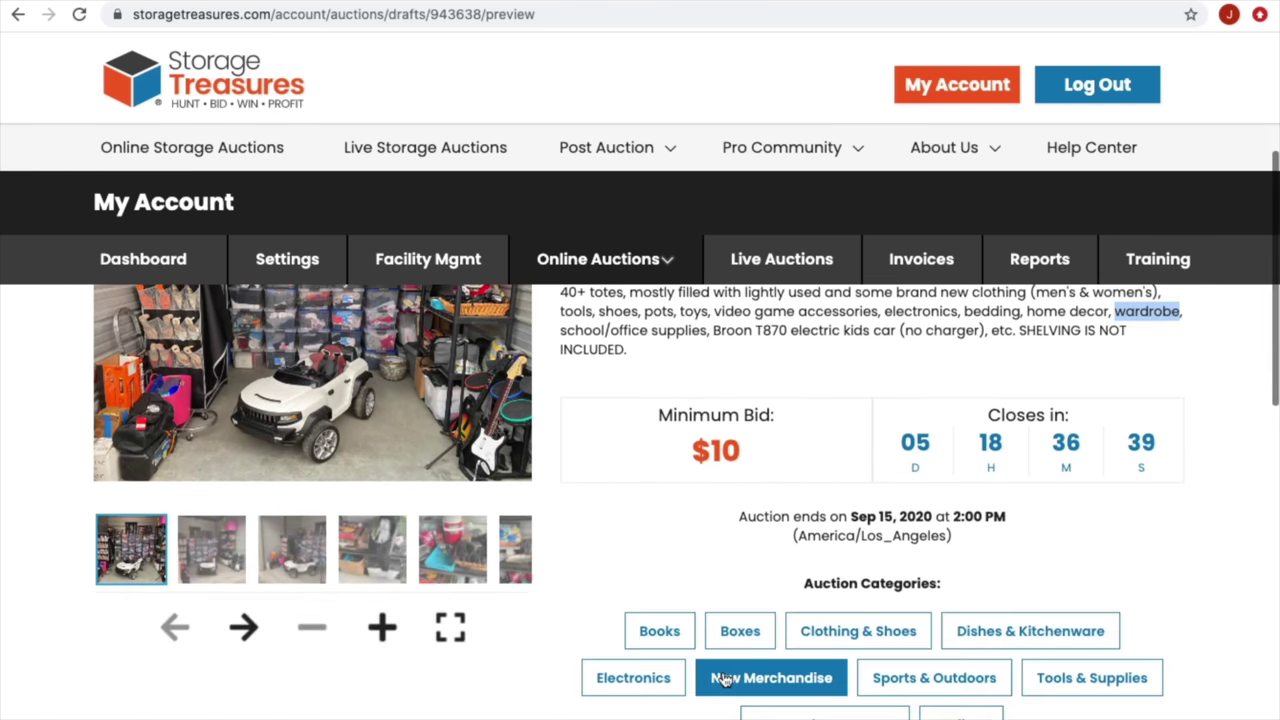
# Check the buyer terms at the end of the preview and post the auction now
pyautogui.scroll(-9, 688, 677)
pyautogui.scroll(5, 651, 677)
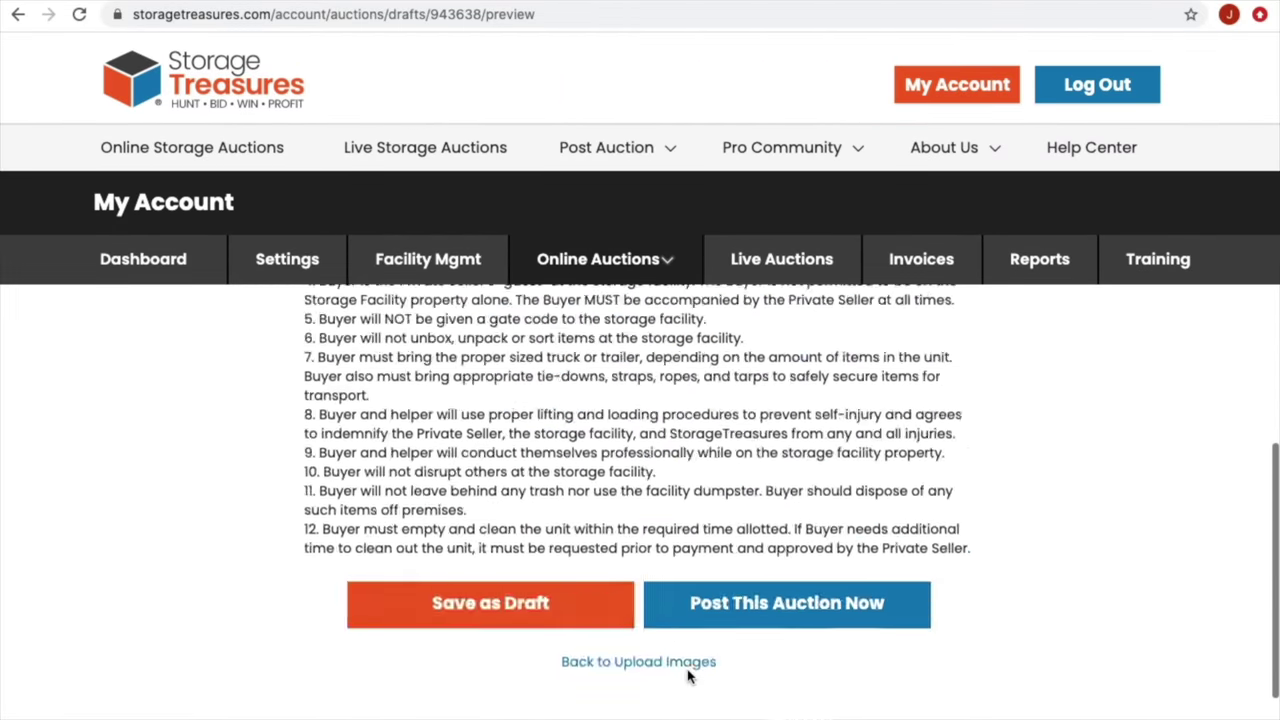
pyautogui.scroll(-3, 727, 646)
pyautogui.click(702, 600)
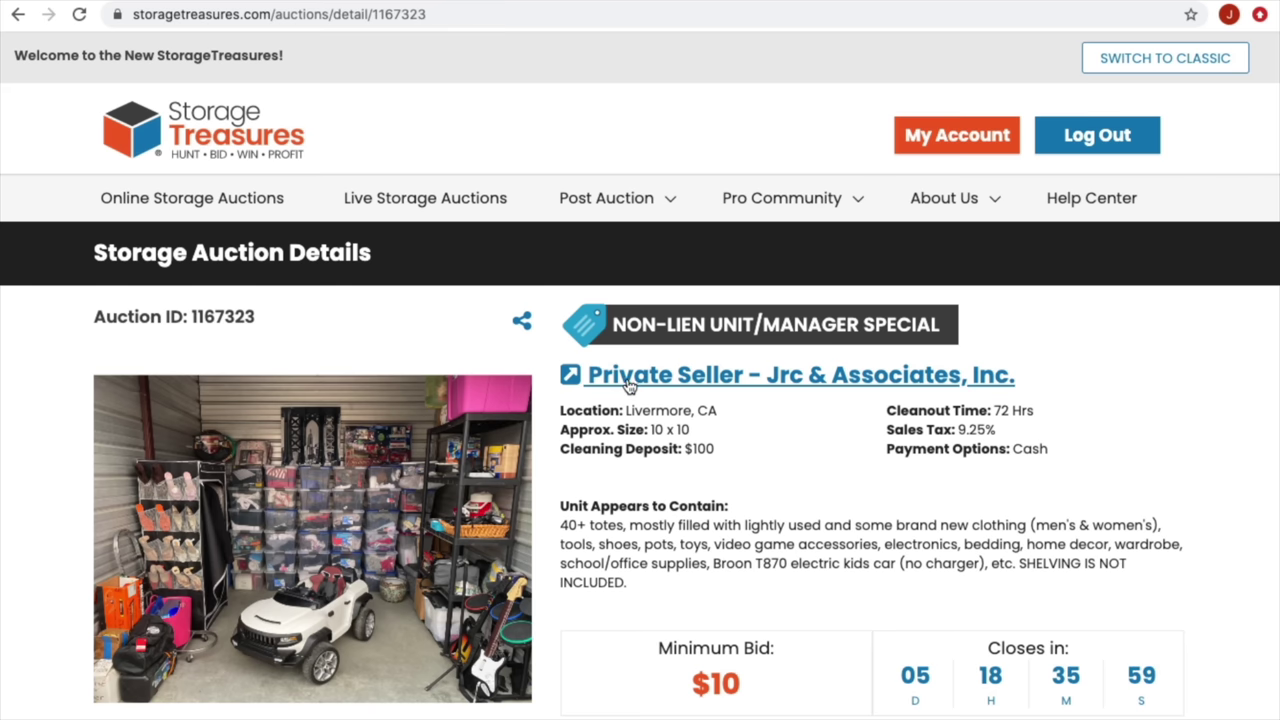
# Examine the posted auction's unit details, contents description, categories, buyer terms, bids and closing time
pyautogui.scroll(-3, 760, 470)
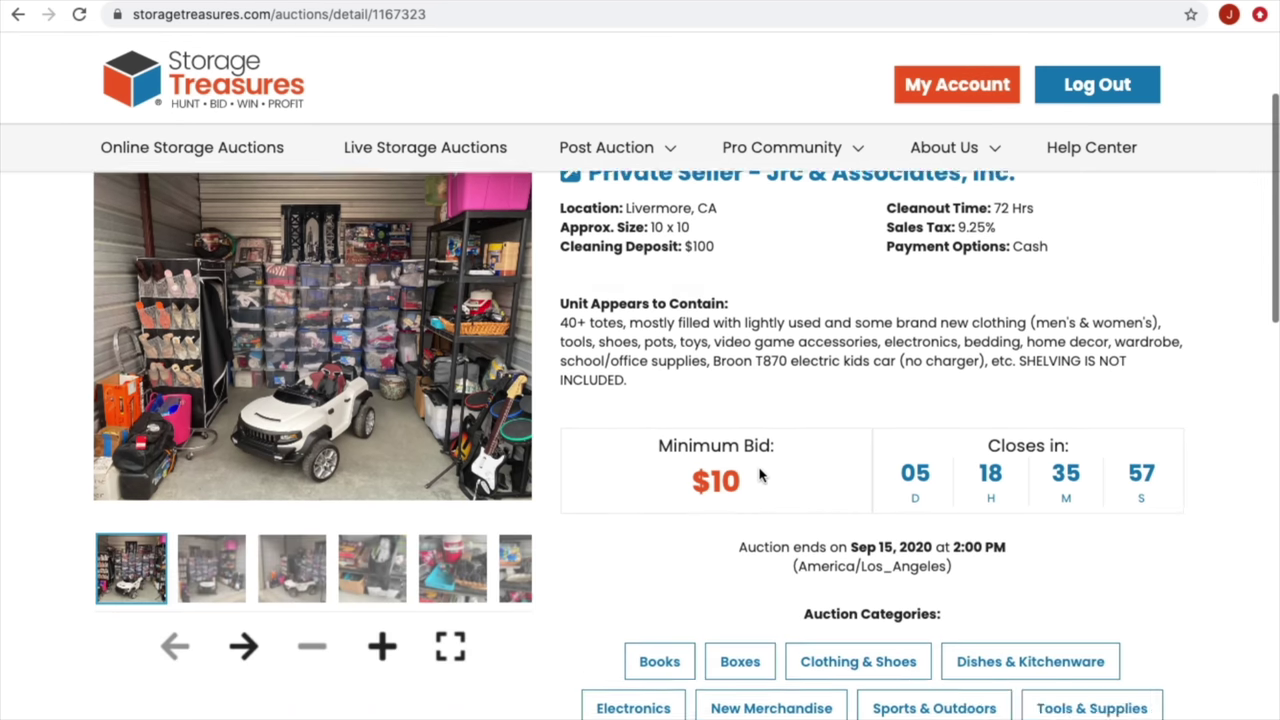
pyautogui.scroll(-5, 760, 475)
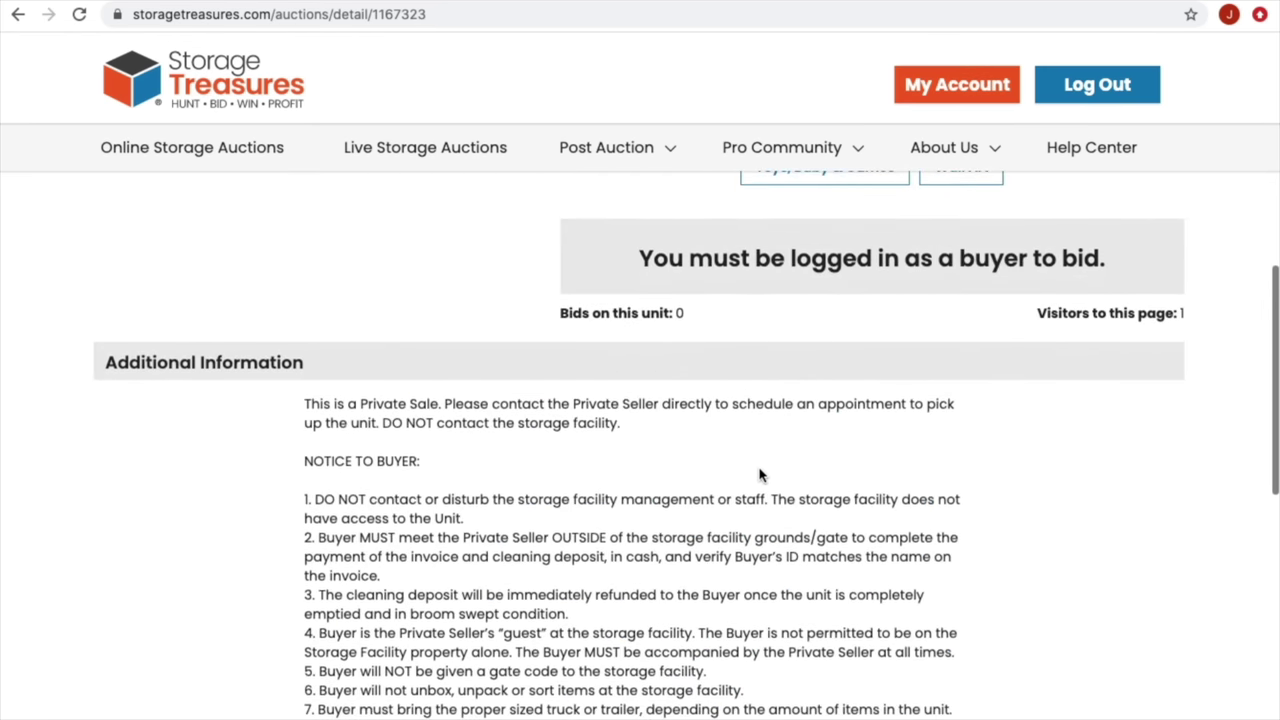
pyautogui.scroll(8, 760, 475)
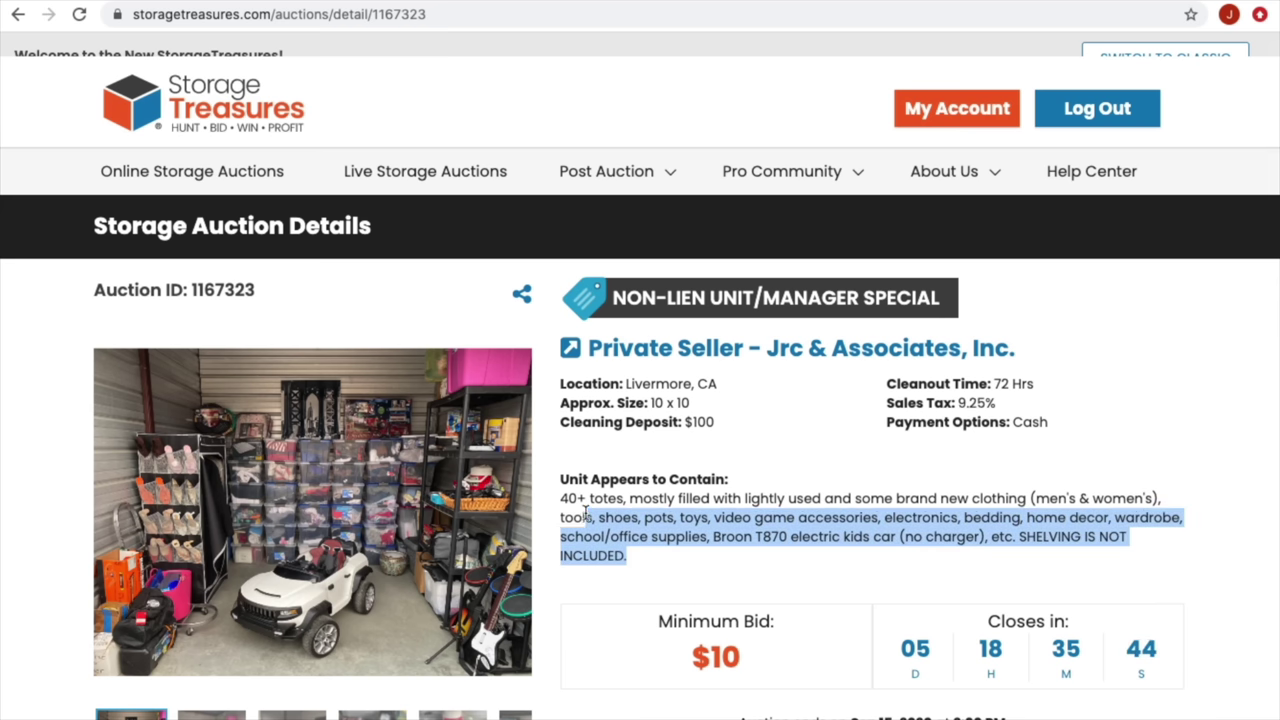
pyautogui.tripleClick(637, 556)
pyautogui.click(642, 557)
pyautogui.scroll(-3, 657, 630)
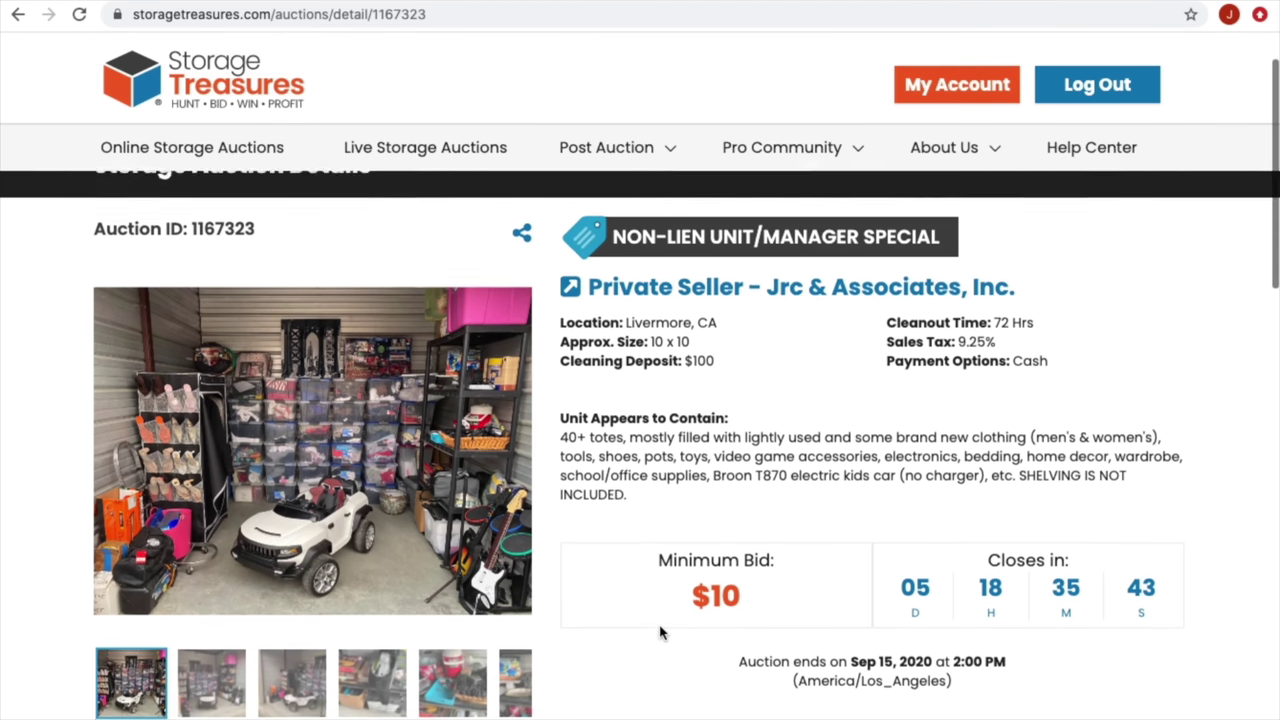
pyautogui.scroll(-3, 659, 632)
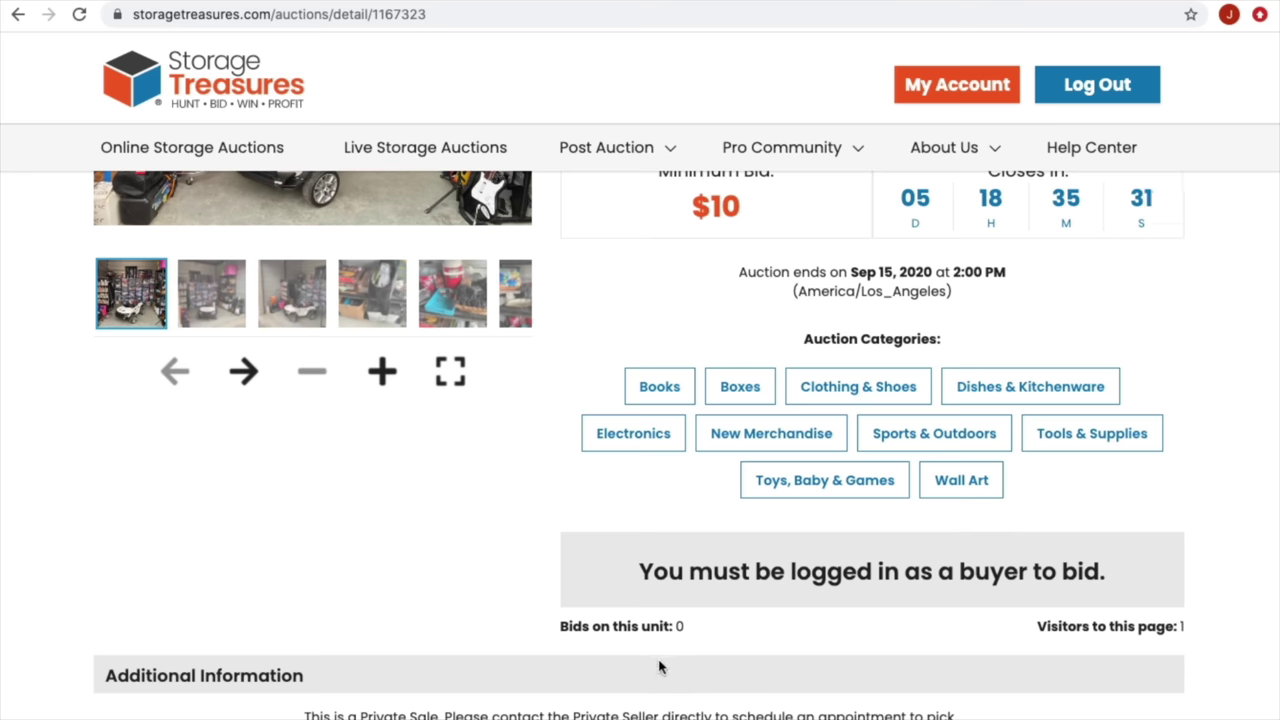
pyautogui.scroll(5, 659, 667)
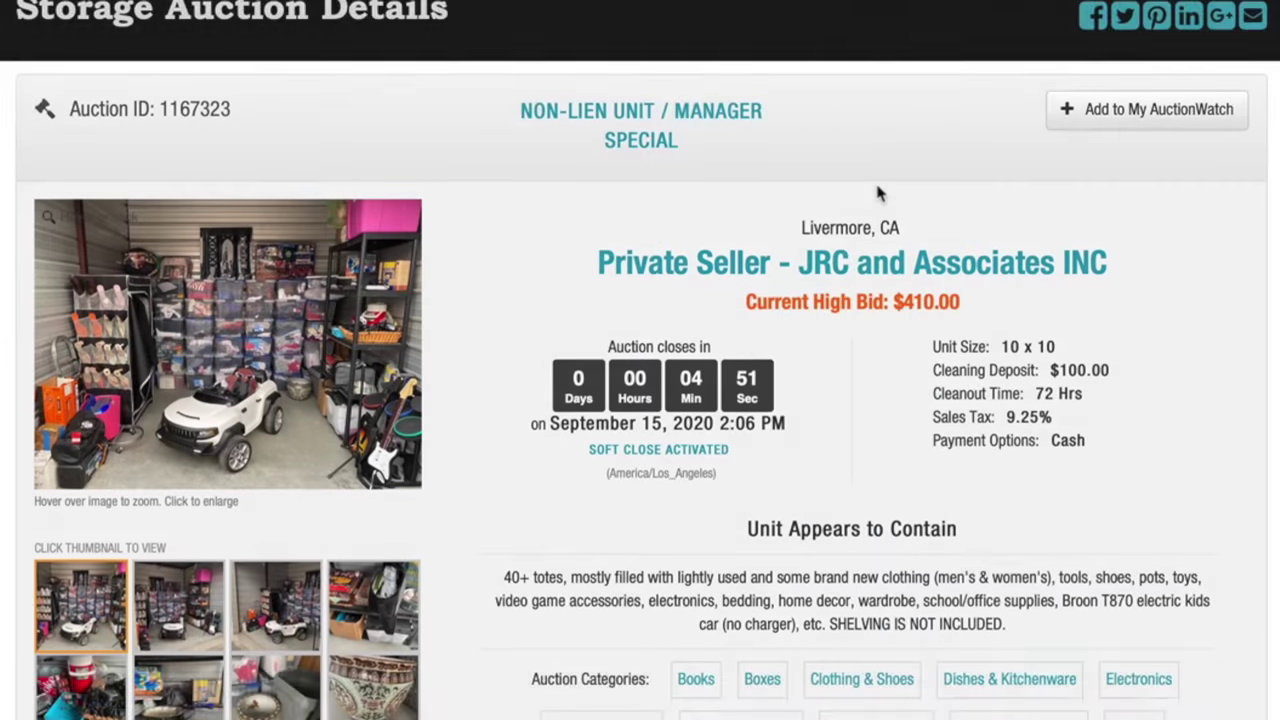
pyautogui.scroll(1, 878, 193)
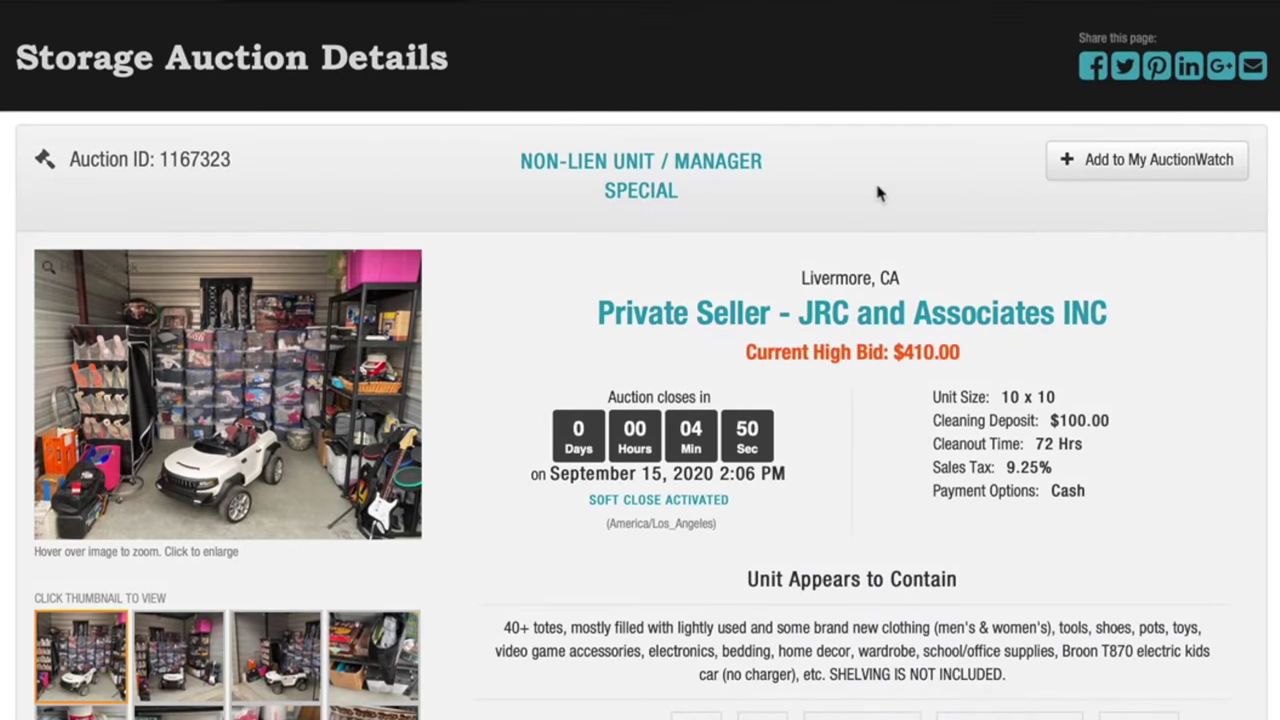